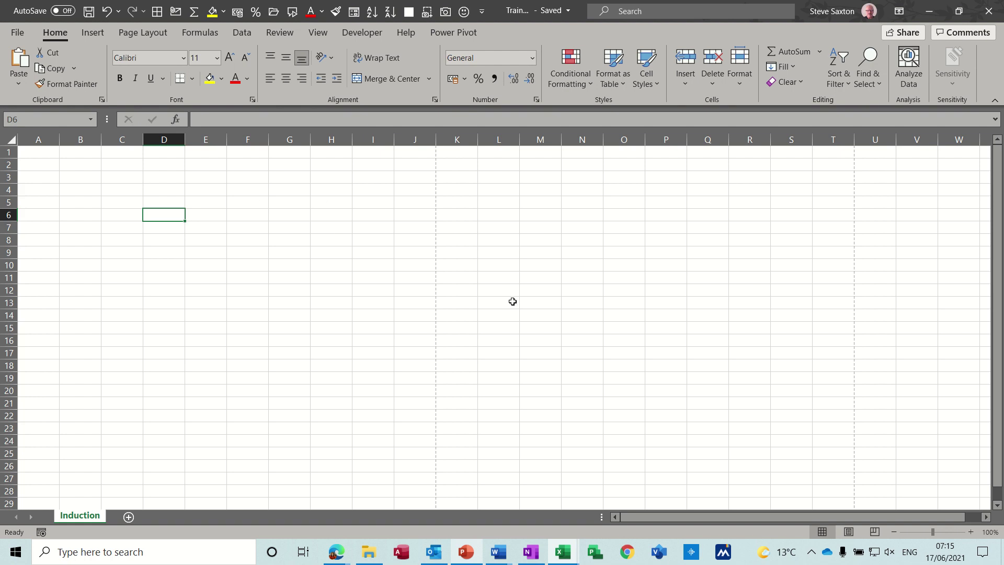
In Page Layout view, delete the left header's date and right header's sheet-name code, then return to Normal view
click(850, 532)
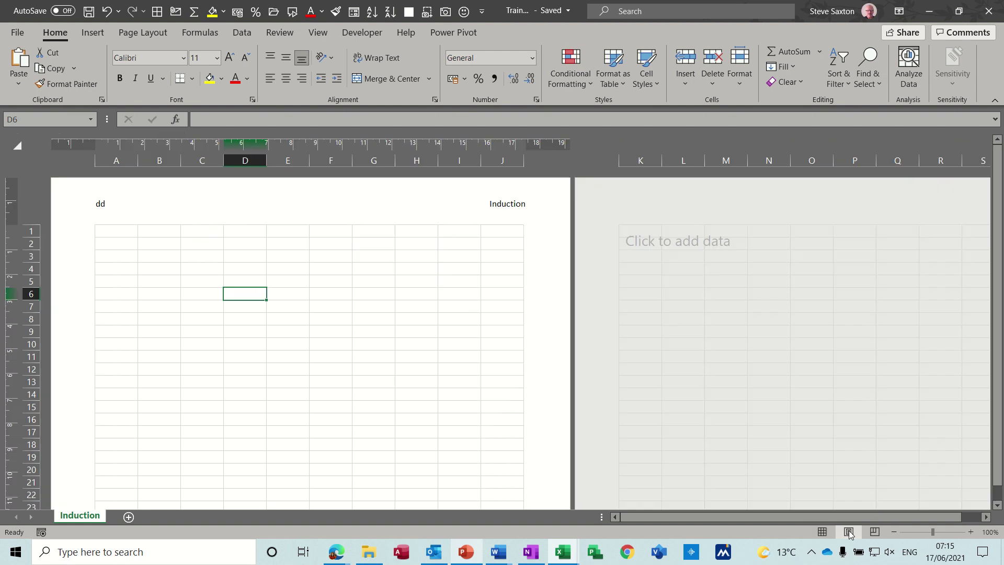
click(131, 206)
key(Delete)
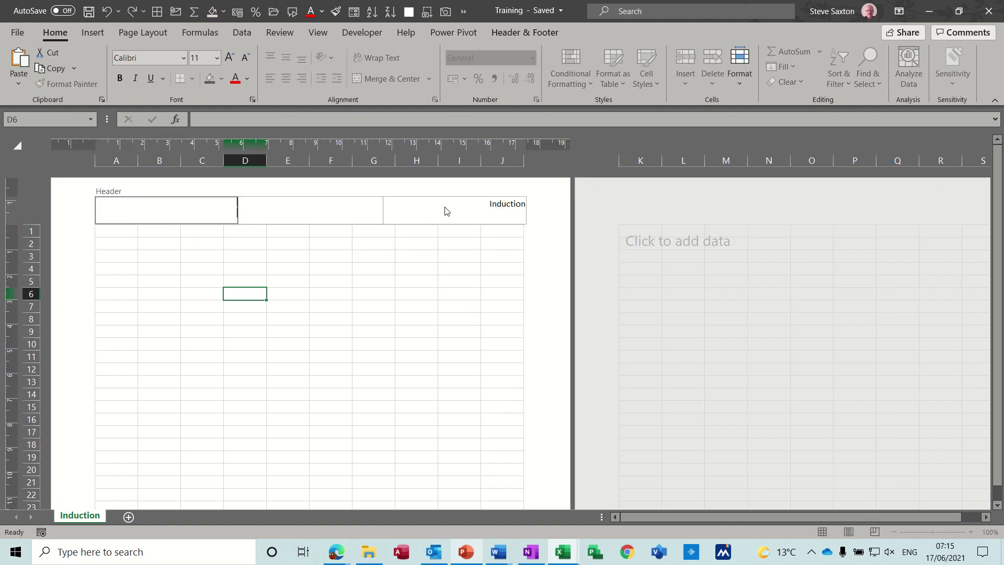
click(473, 204)
key(Delete)
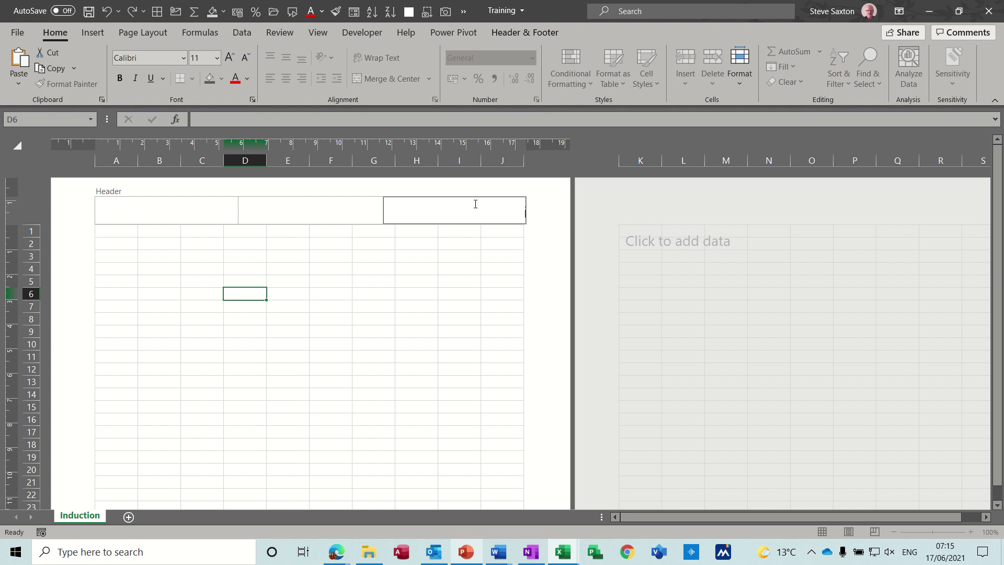
click(349, 256)
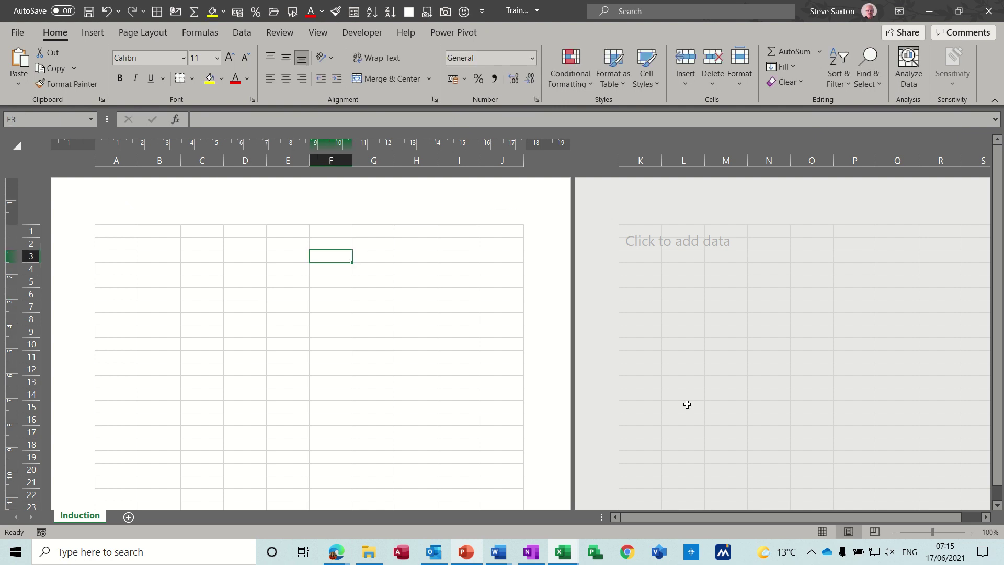
click(822, 532)
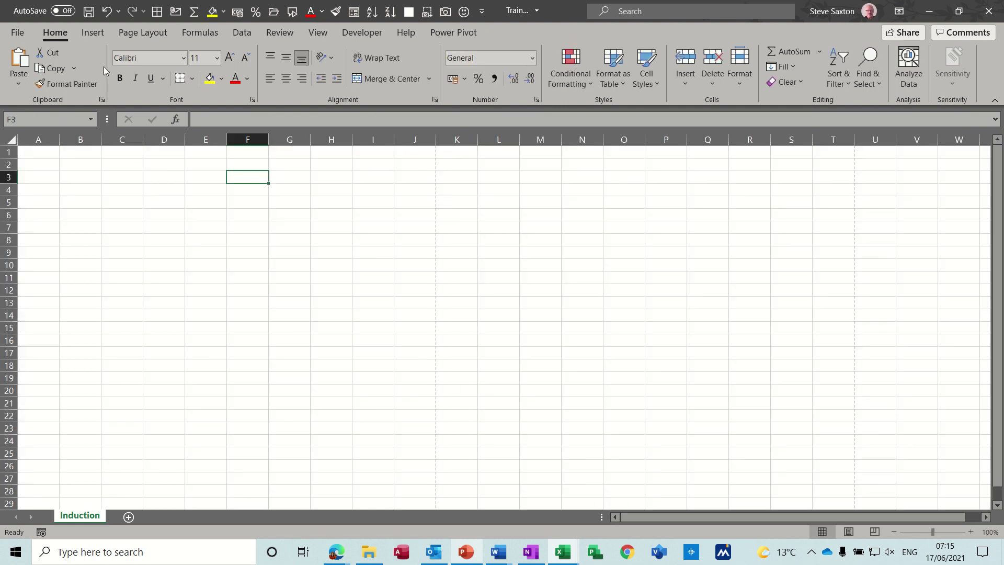
Start header and footer editing from Insert > Text > Header & Footer, then step out to cell A3
click(92, 32)
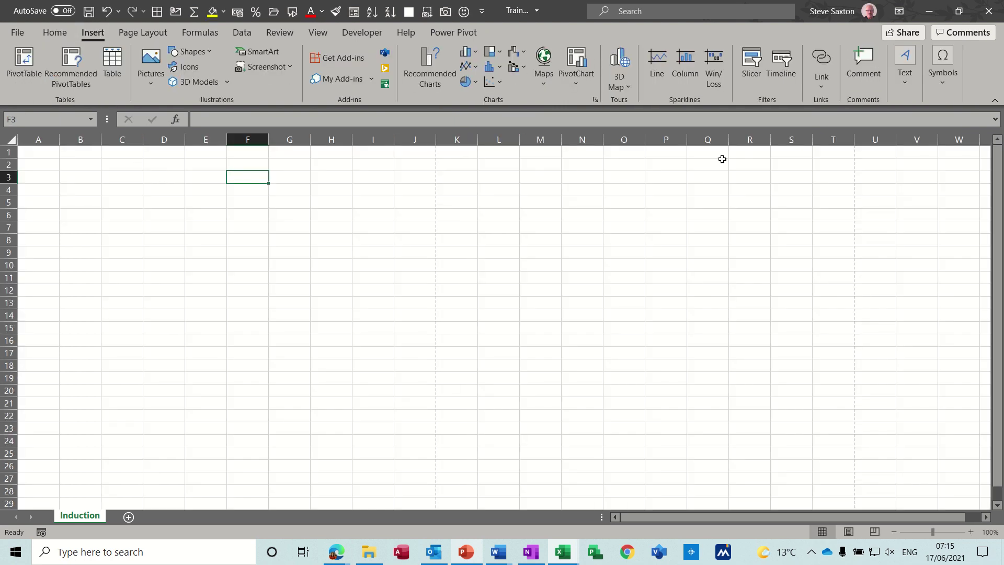
click(908, 83)
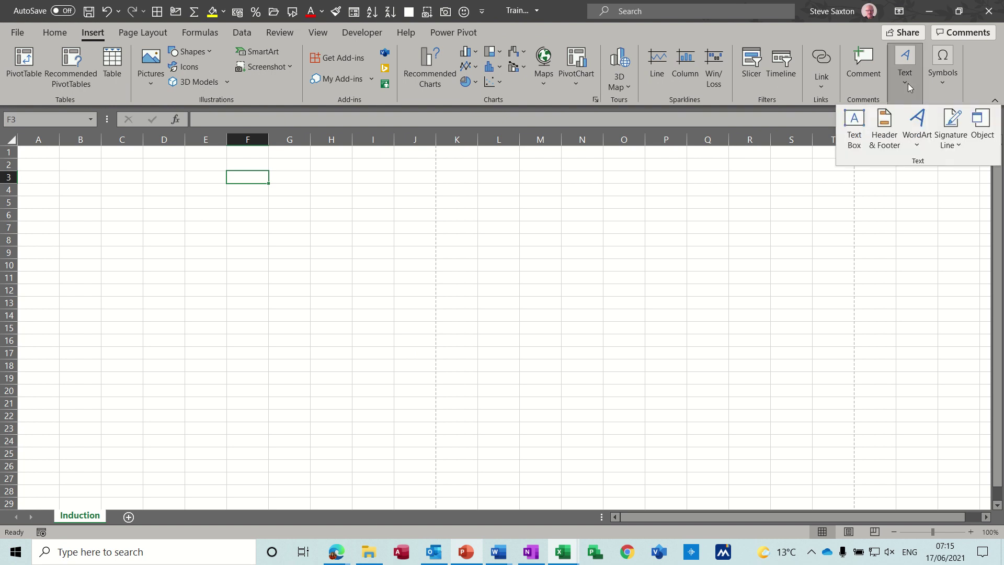
click(885, 130)
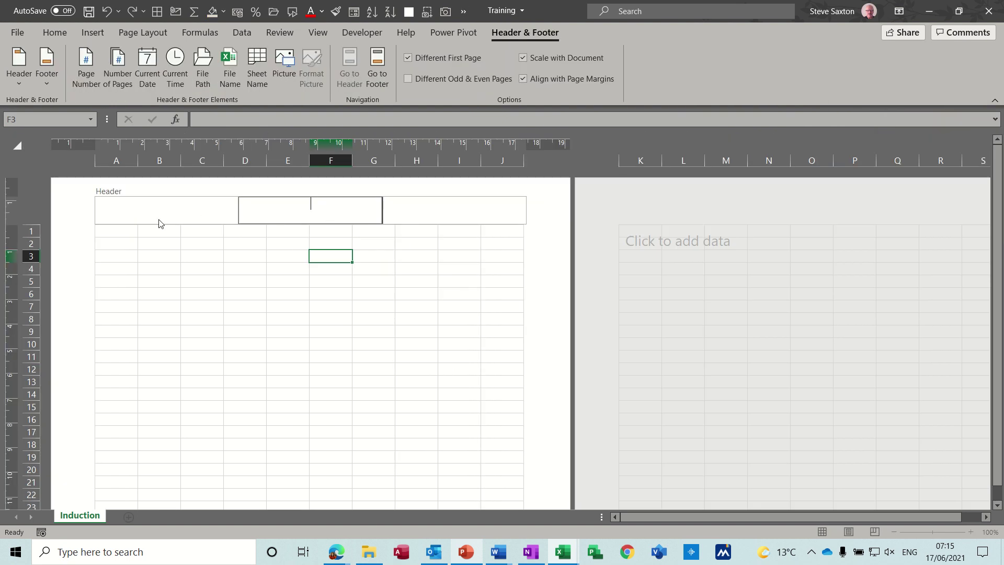
click(122, 256)
Step through the left, centre and right header sections, then jump to the footer and back
click(123, 203)
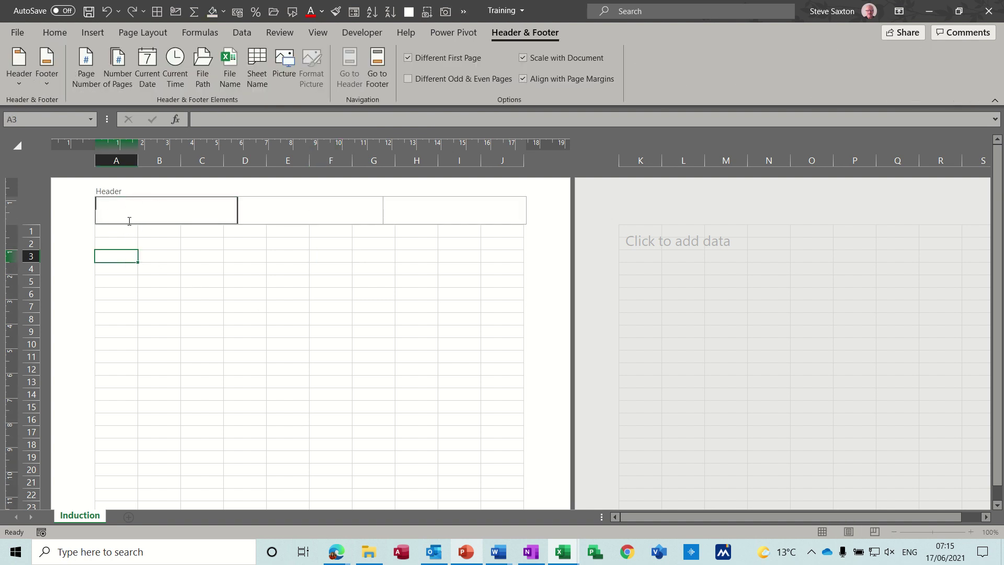
click(311, 207)
click(425, 217)
click(196, 208)
click(381, 71)
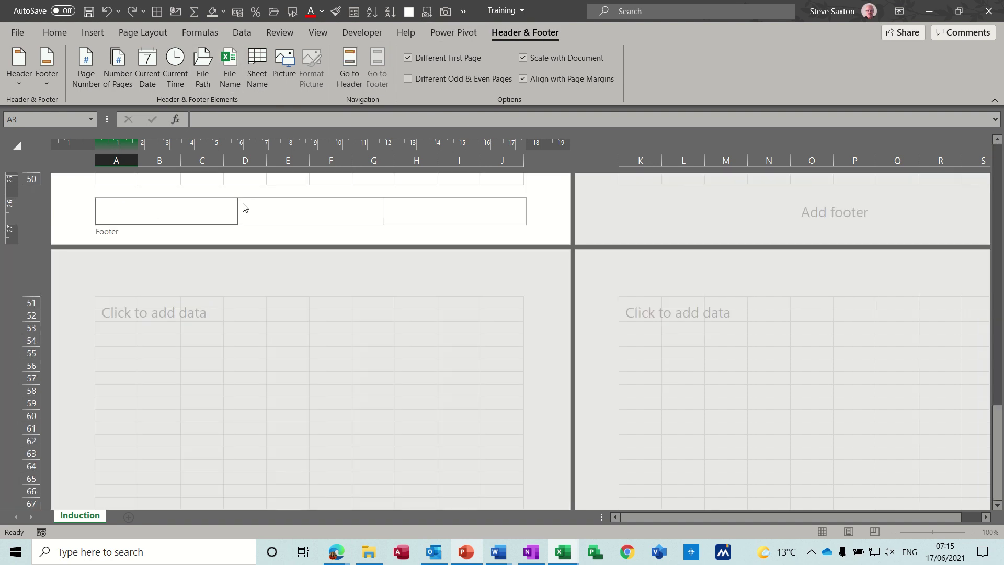
click(359, 75)
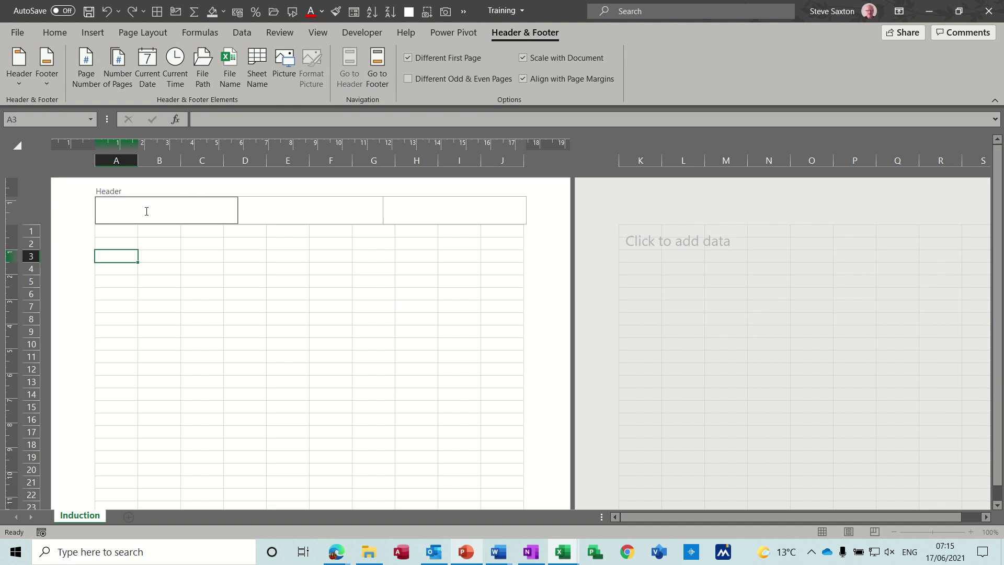
Put the author's name in the left header, Current Date and Time centre, and File Path right
text(Steve)
click(285, 209)
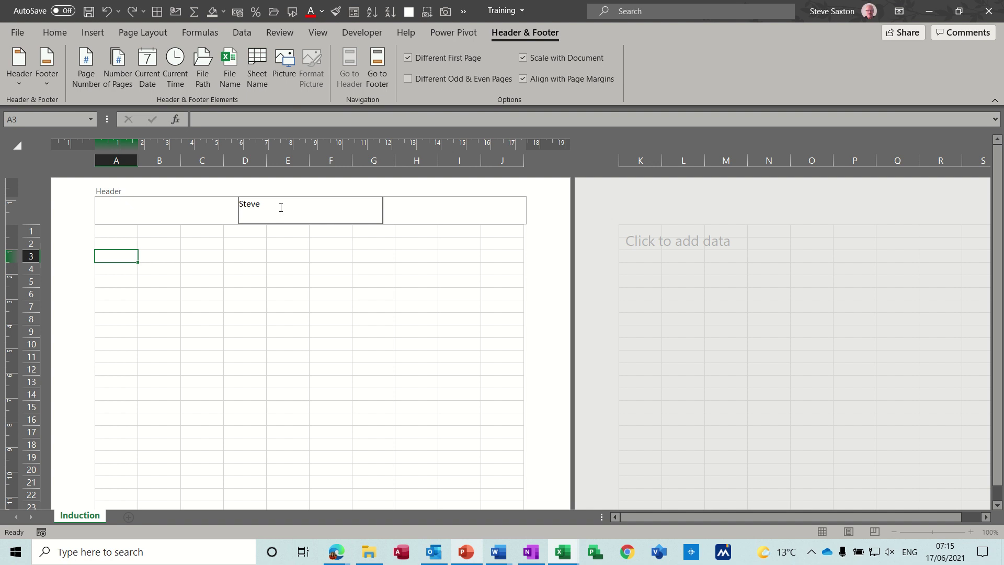
click(148, 69)
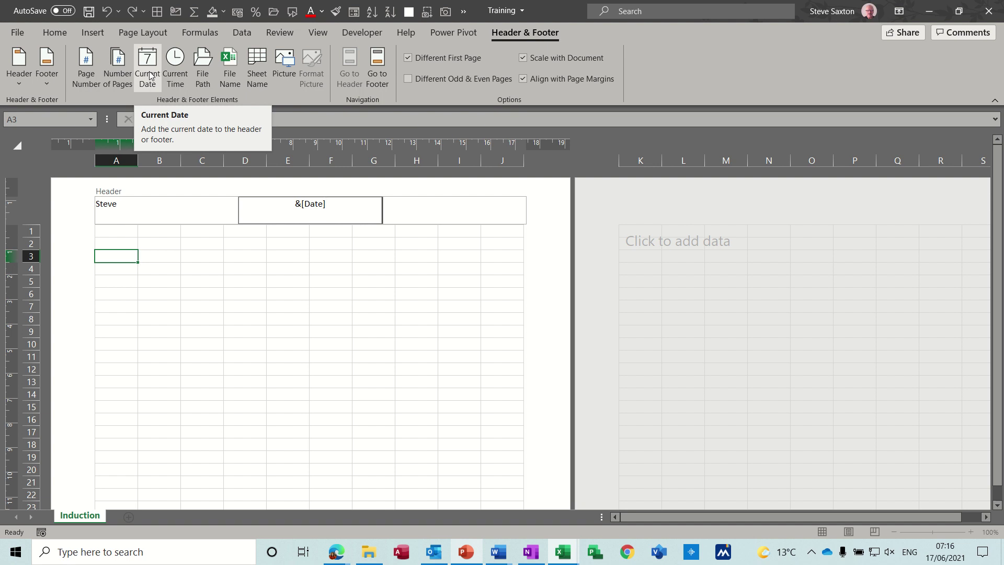
click(177, 69)
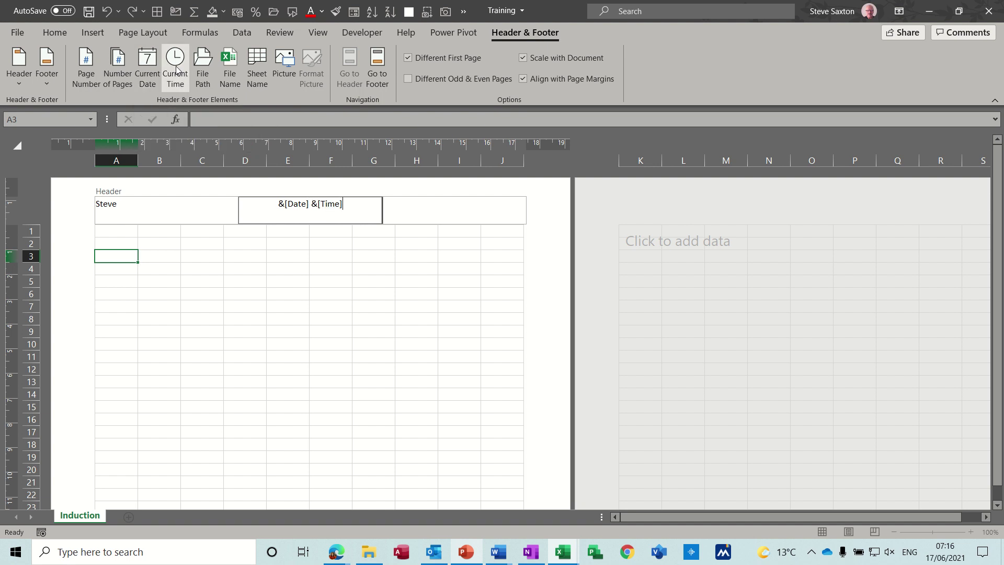
click(400, 212)
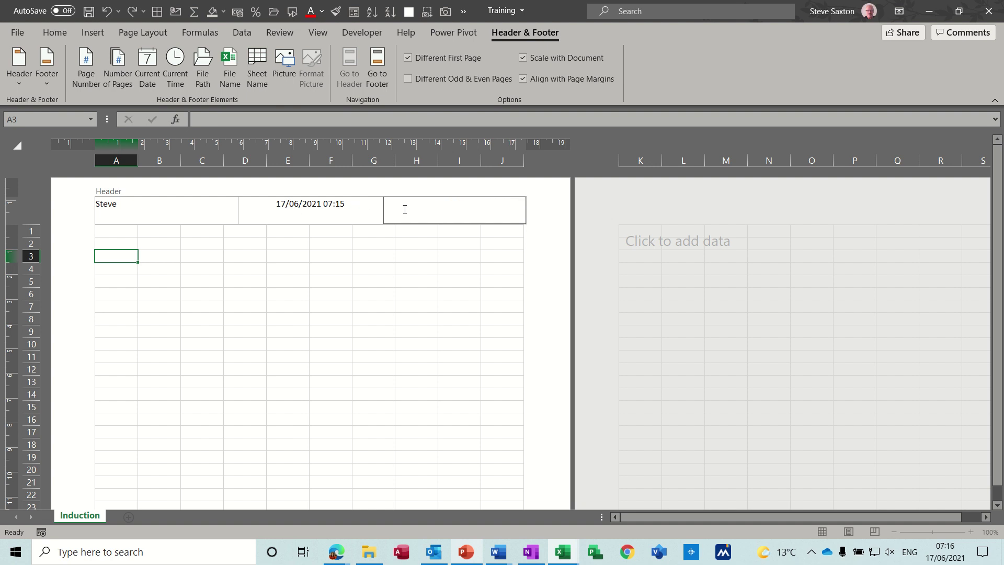
click(201, 67)
click(296, 216)
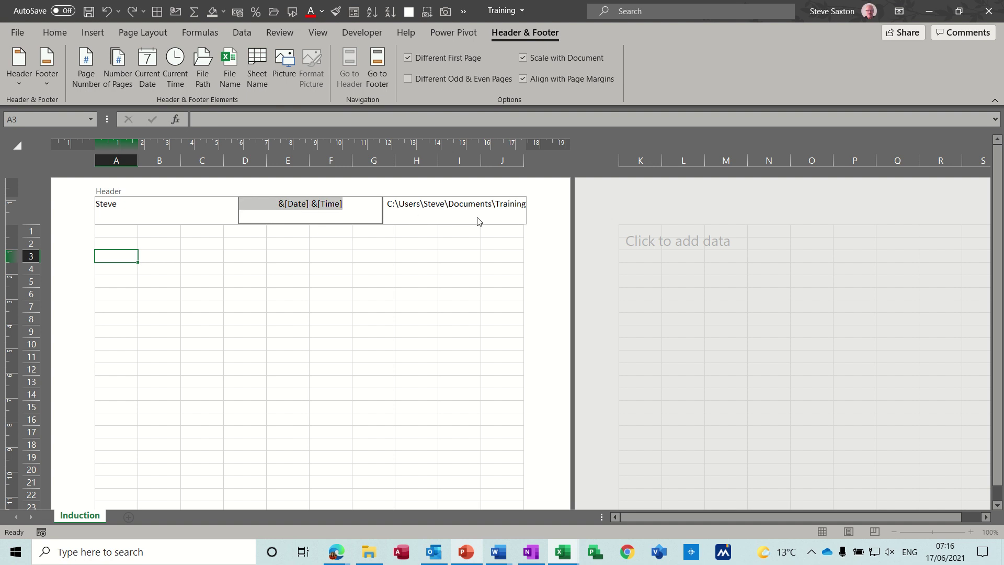
Insert the sheet name in the left footer and '&[Page] of &[Pages]' in the centre footer
click(375, 72)
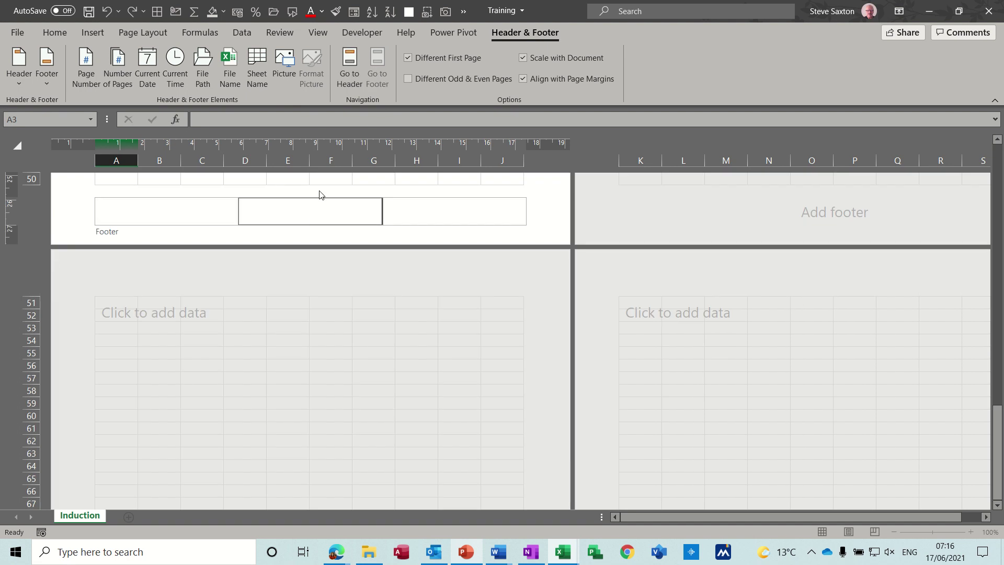
click(179, 214)
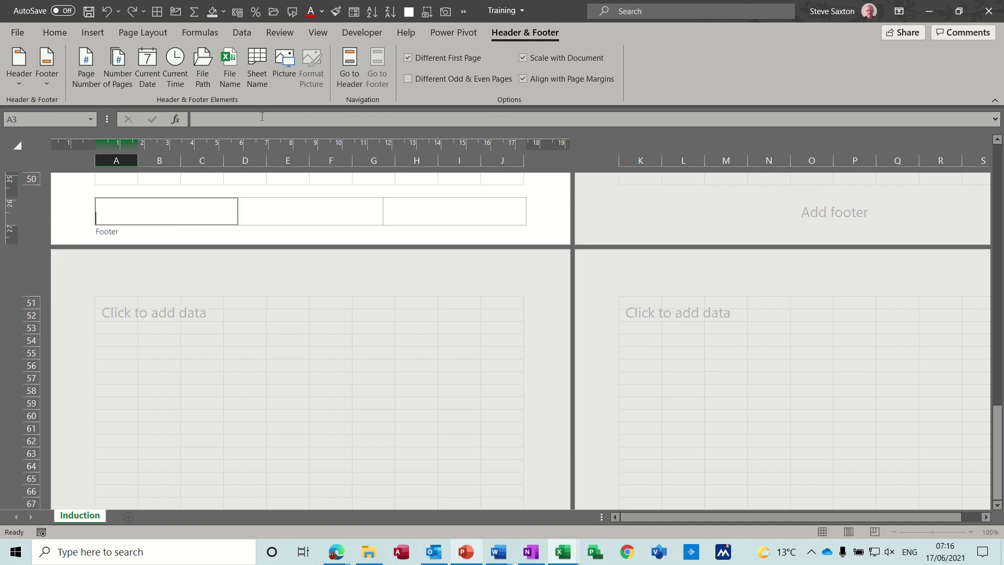
click(259, 65)
click(260, 214)
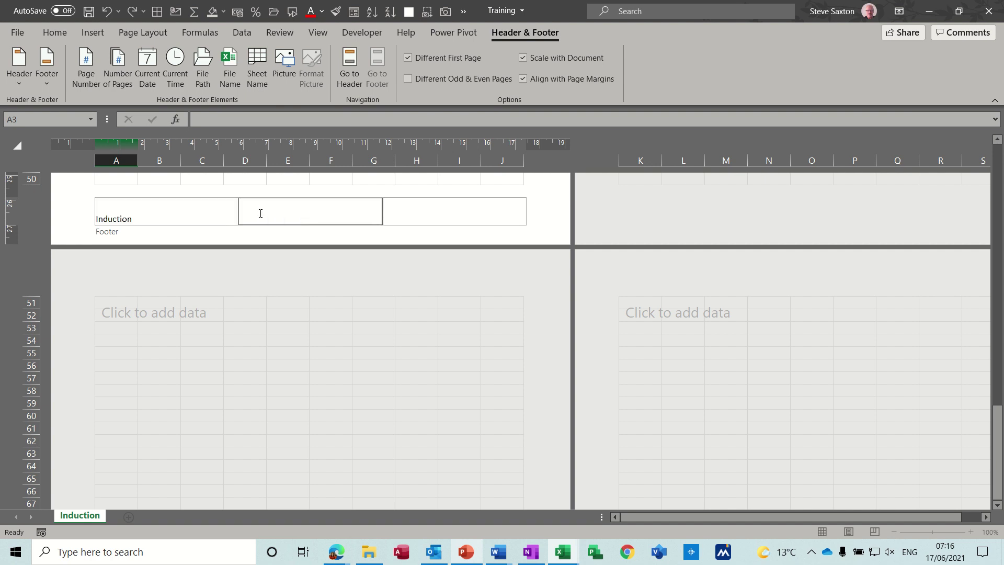
click(88, 74)
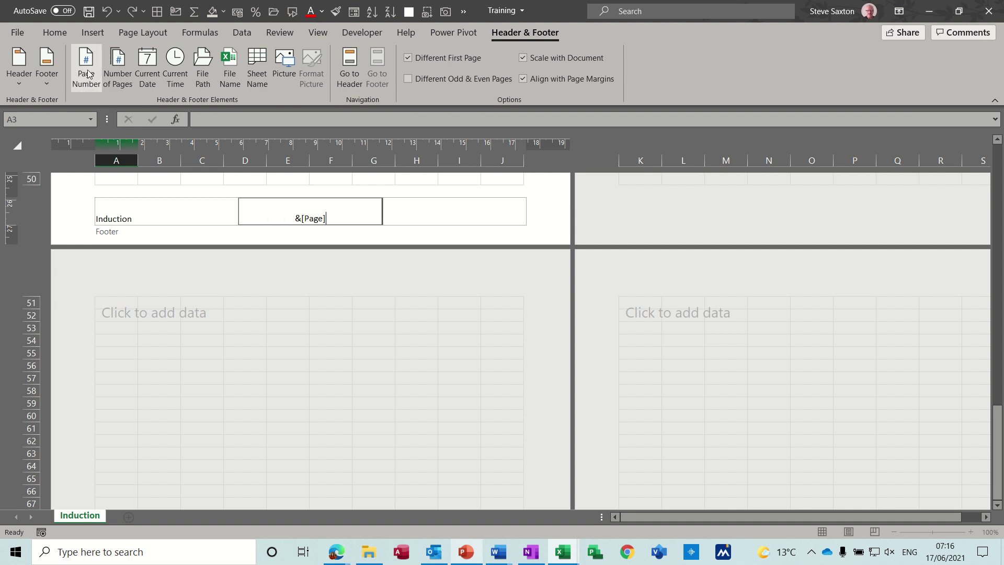
text(of)
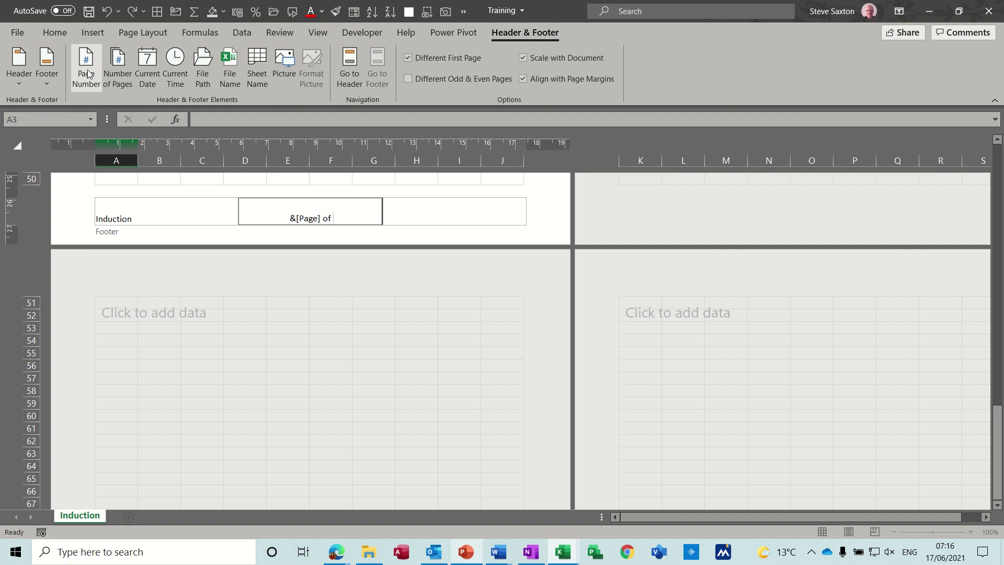
click(118, 74)
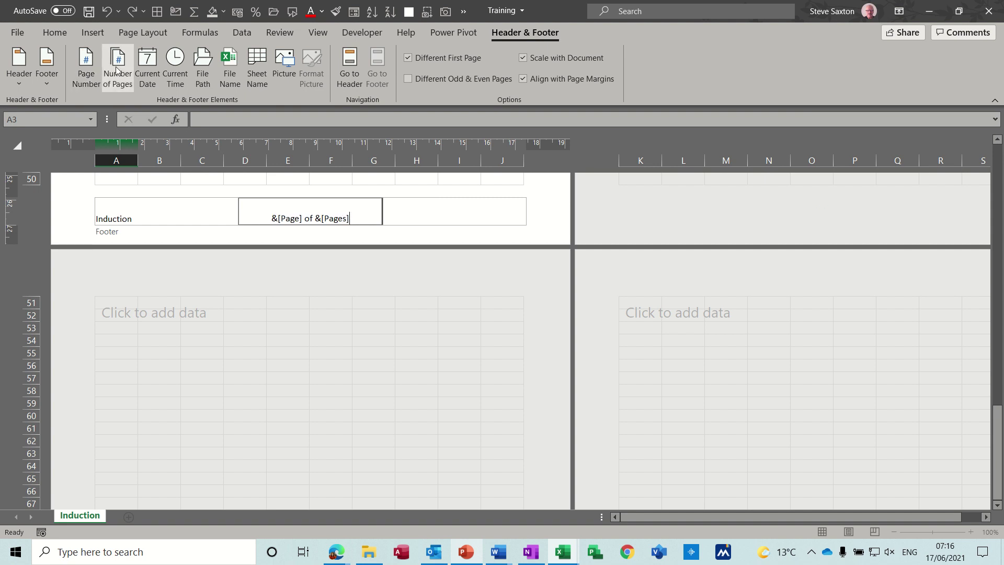
click(408, 213)
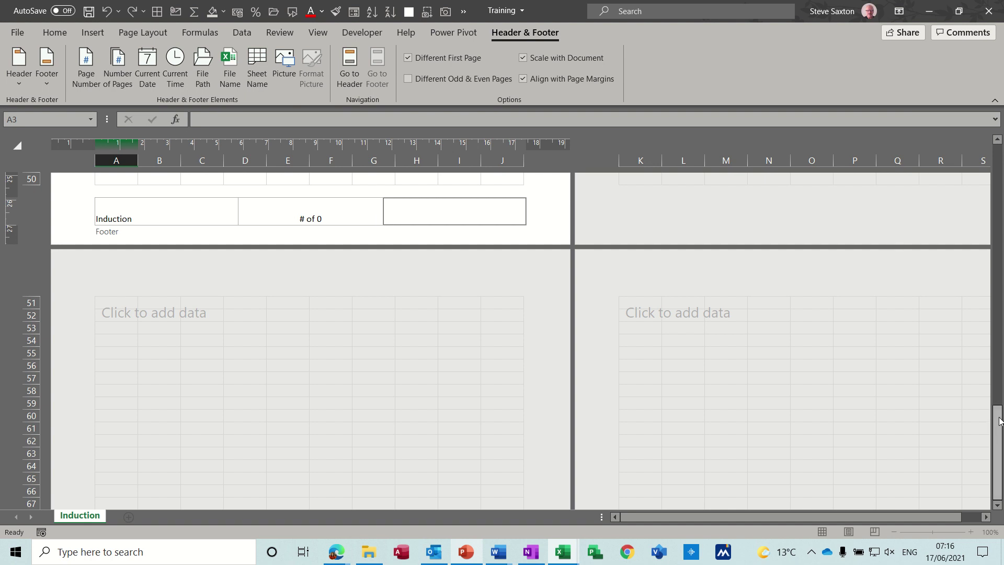
drag(1000, 424, 1002, 145)
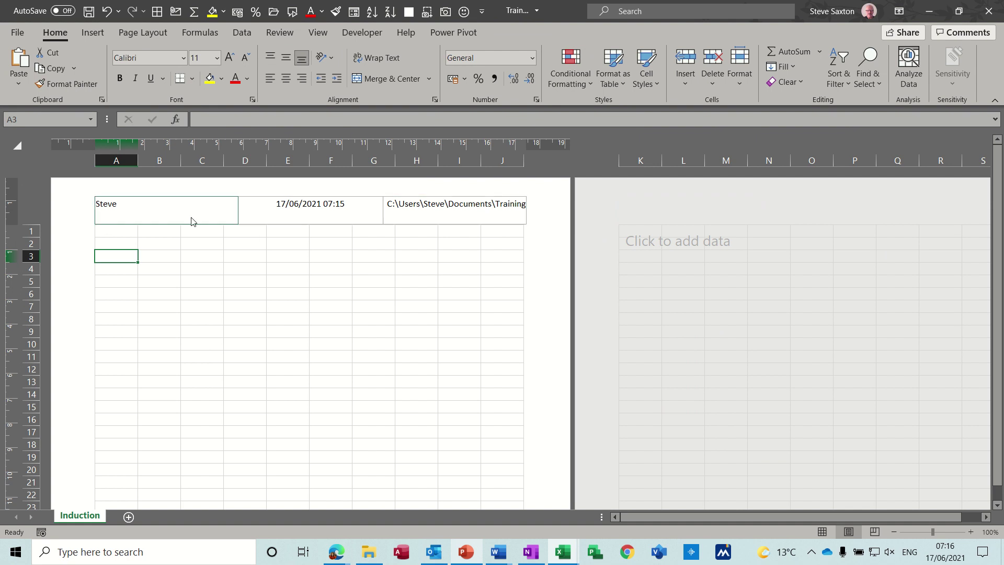
Replace the second page's left header text with the sheet name, with Different First Page kept on
click(652, 217)
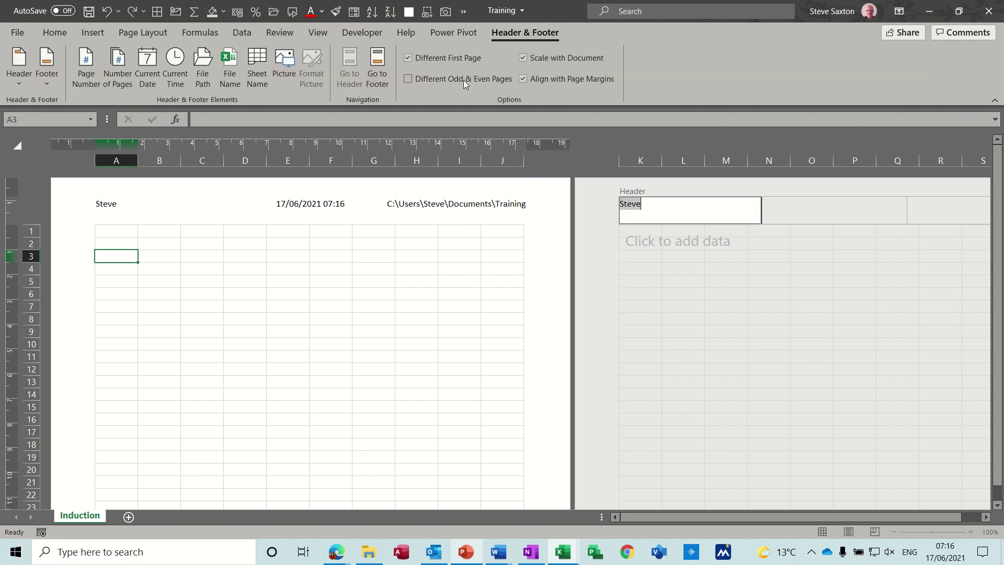
click(409, 58)
click(408, 58)
key(Delete)
click(262, 63)
Delete &[Date] &[Time] from the second page's centre header and finish editing
click(783, 210)
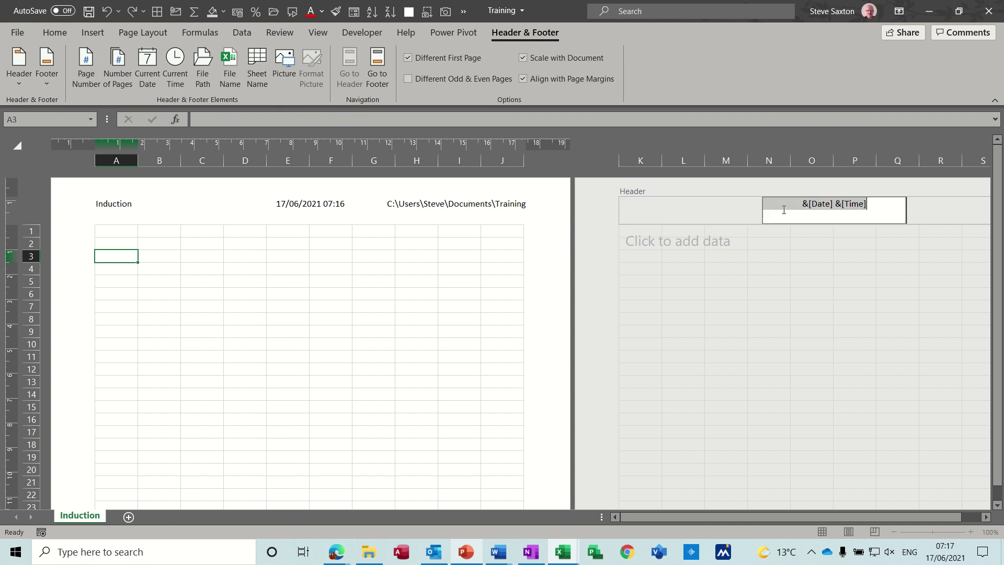
click(711, 206)
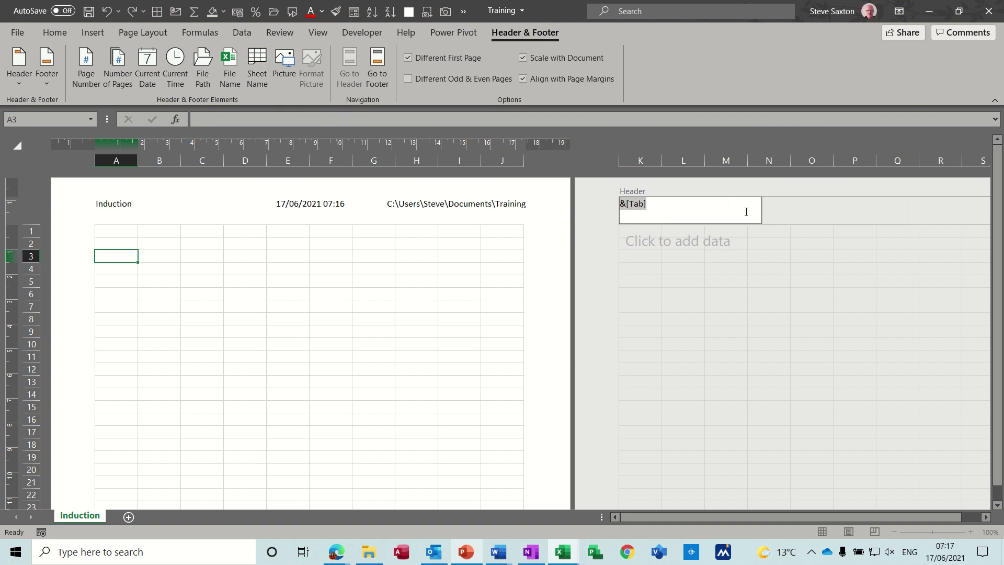
click(326, 218)
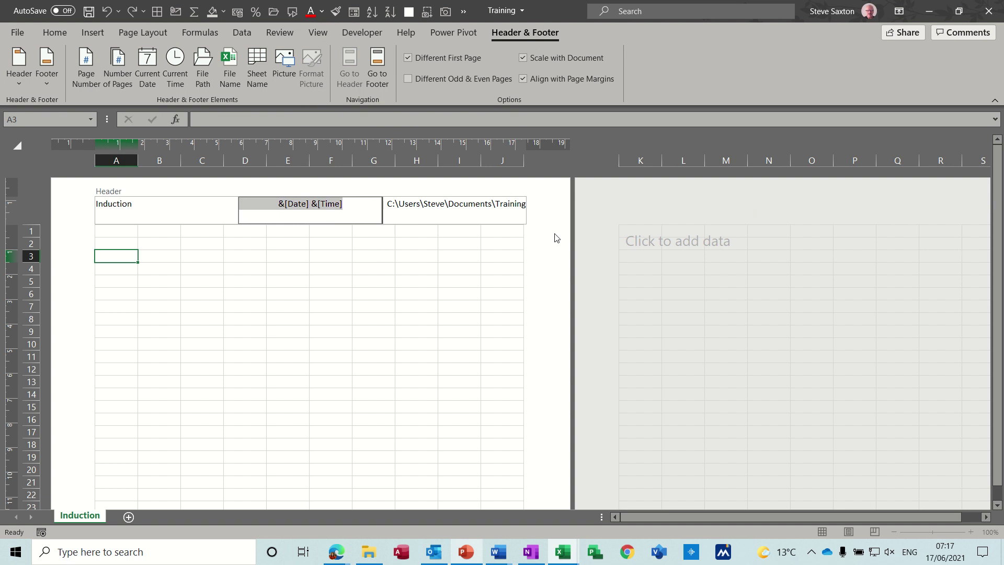
click(654, 218)
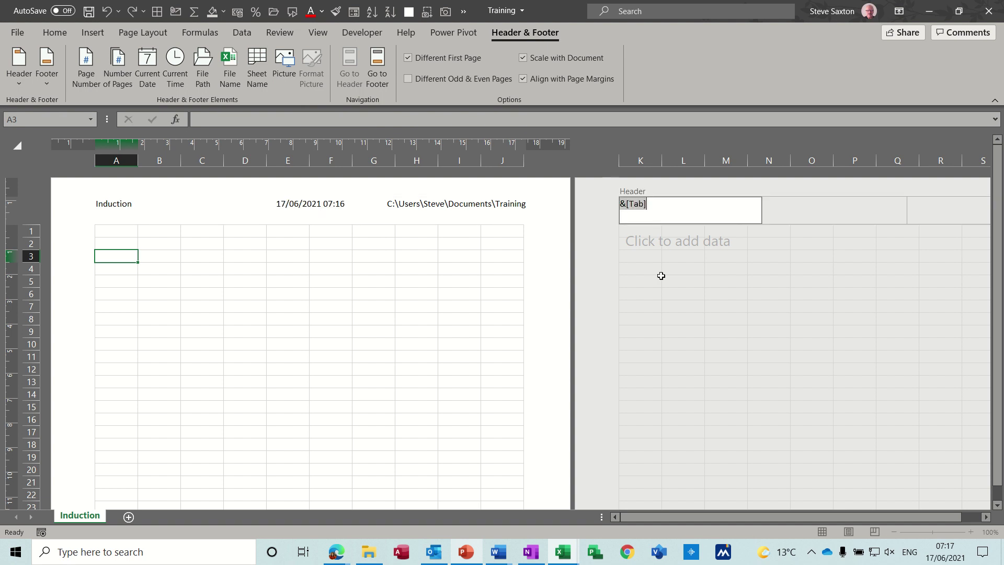
click(810, 209)
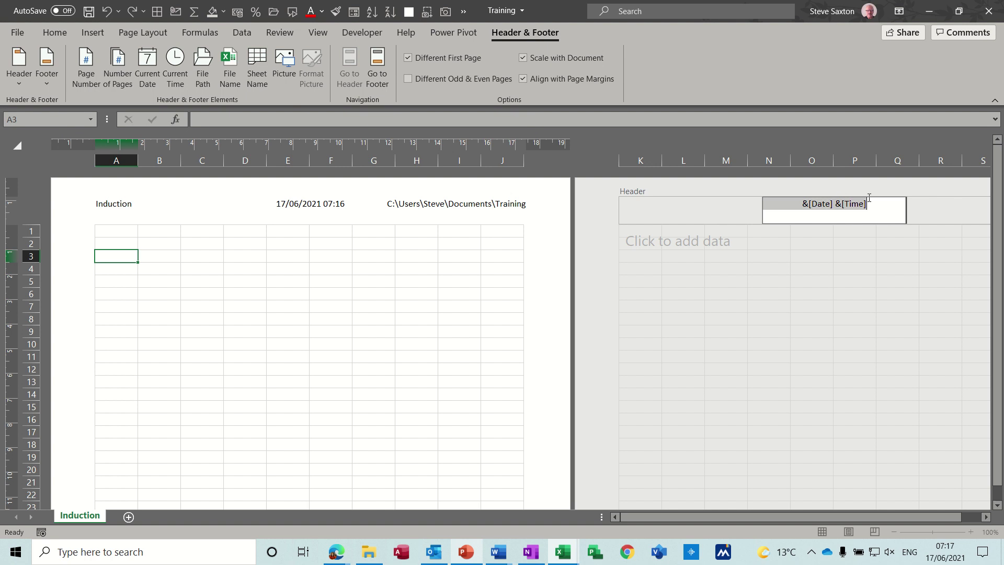
key(Delete)
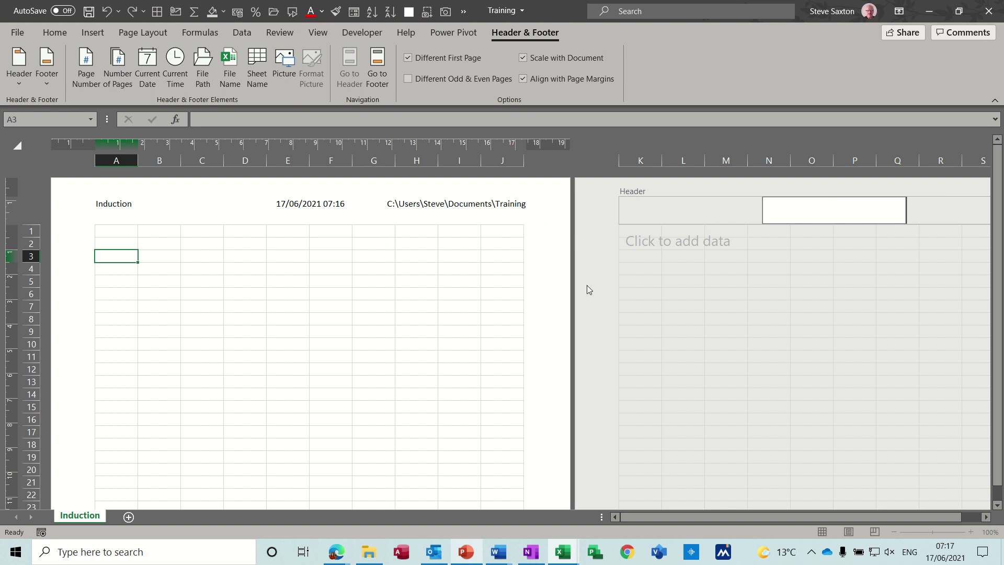
click(640, 272)
Enter 'w' in cells K4 and C4 so both pages contain content
click(641, 272)
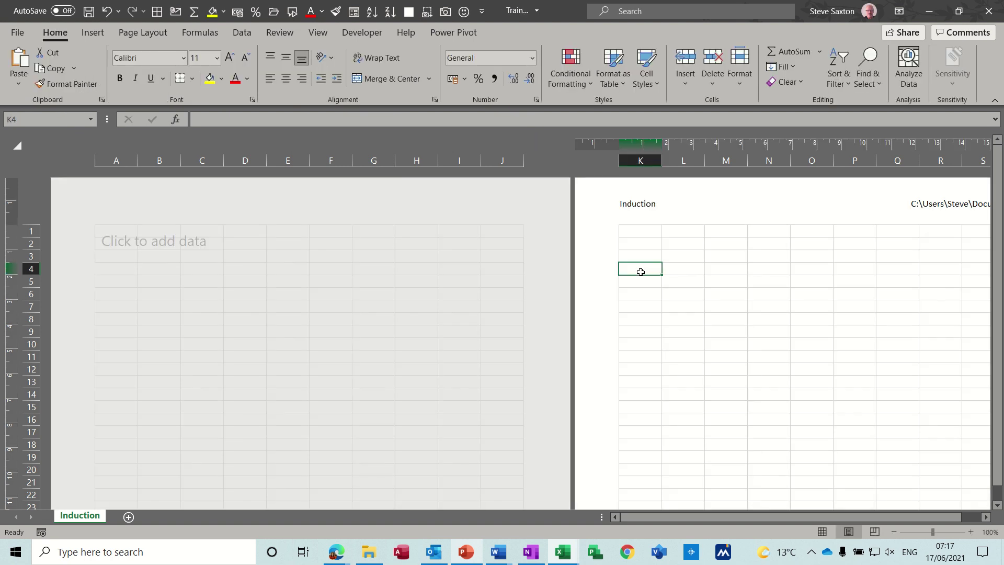
text(w)
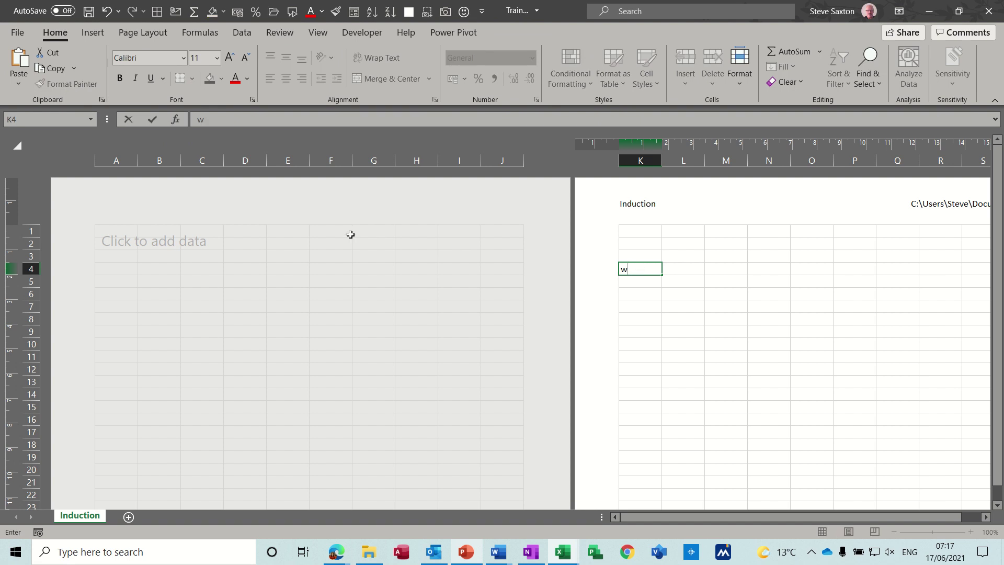
click(204, 267)
text(w)
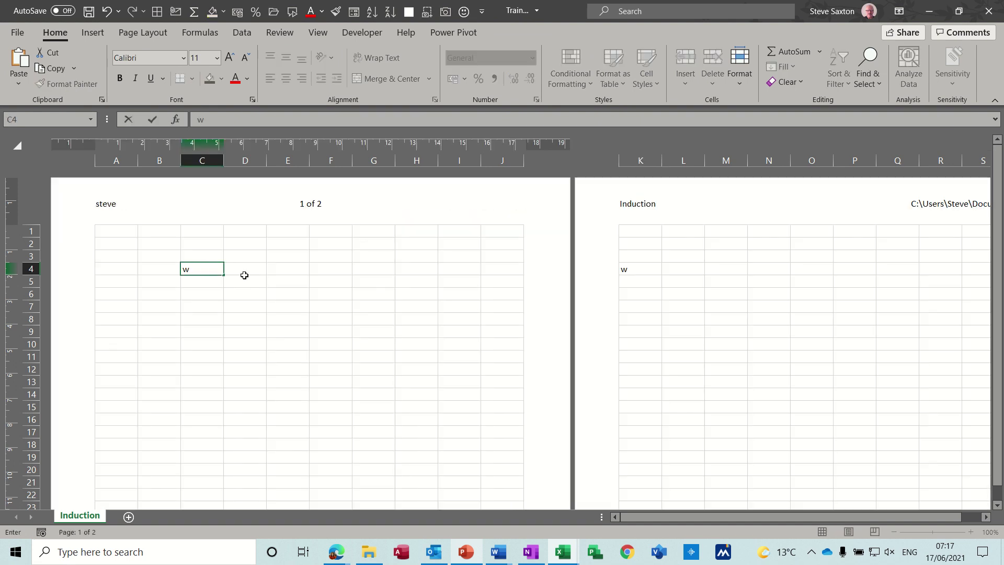
click(244, 276)
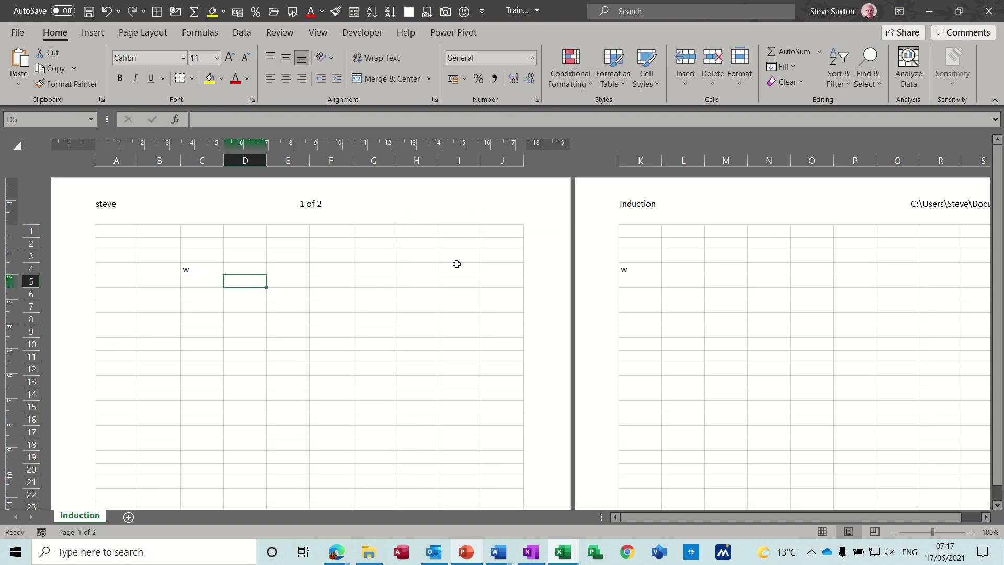
Delete &[Path]&[File] from the right section of the second page's header
click(678, 214)
click(835, 205)
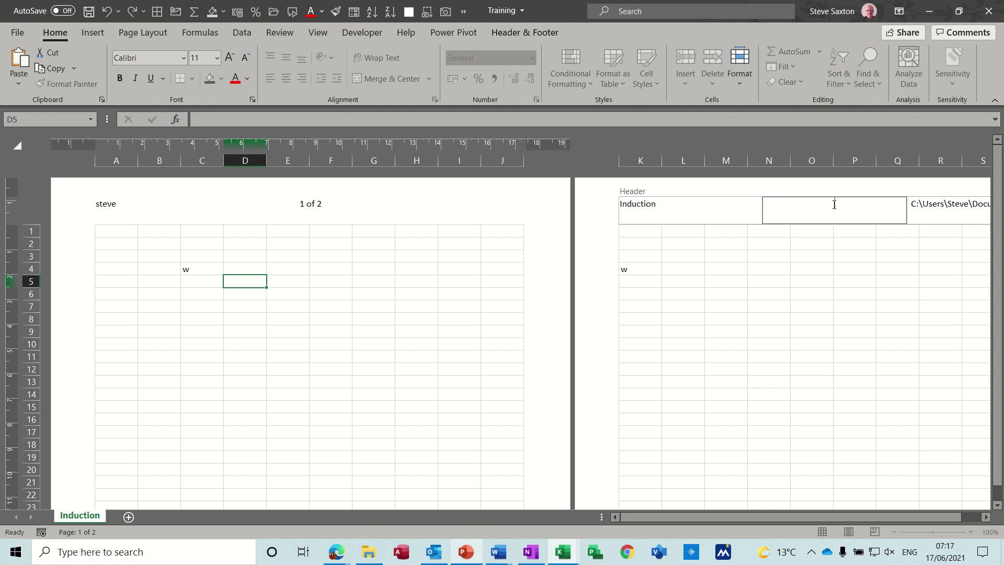
click(922, 211)
key(Delete)
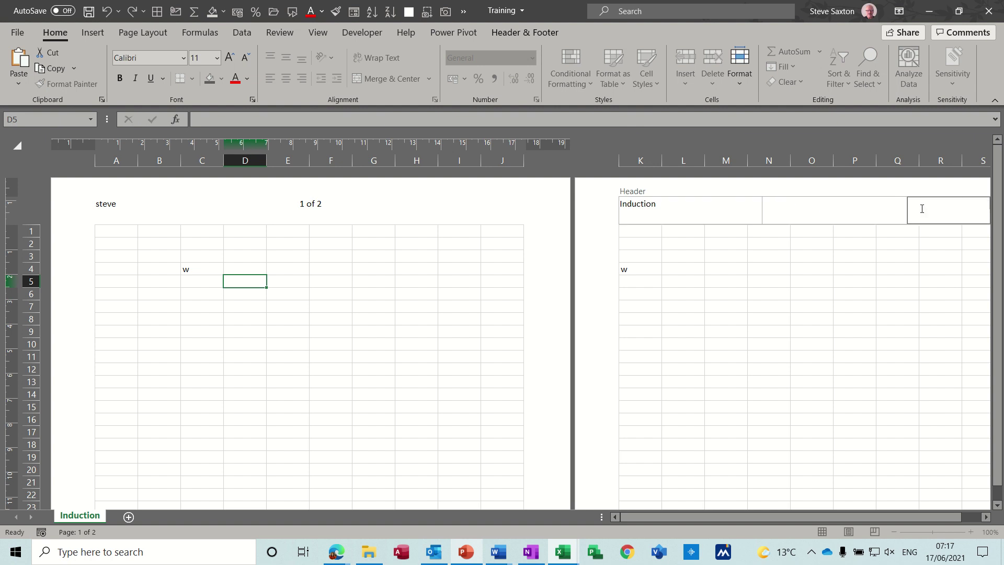
click(414, 213)
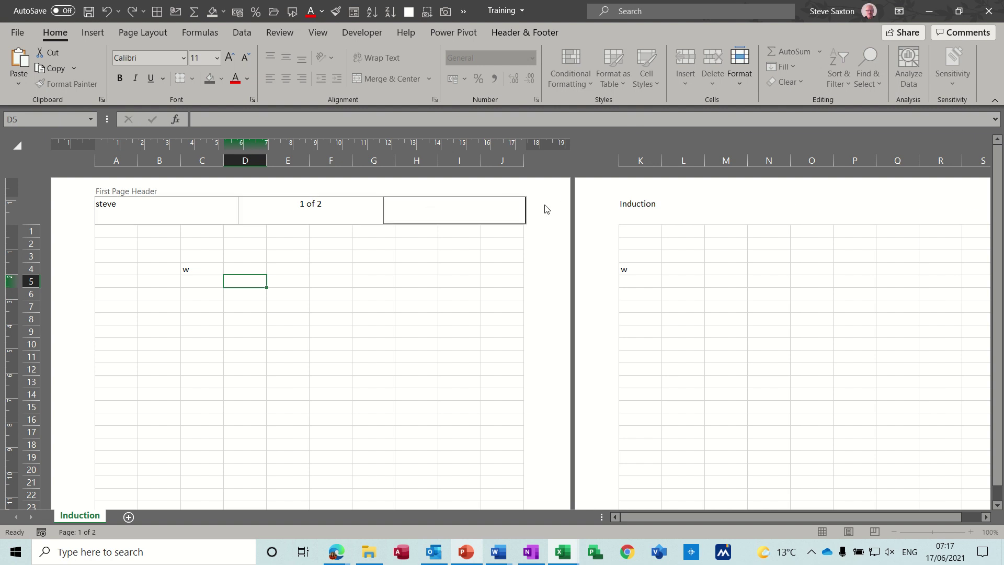
Insert &[Path]&[File] into the right section of the first-page header
click(513, 40)
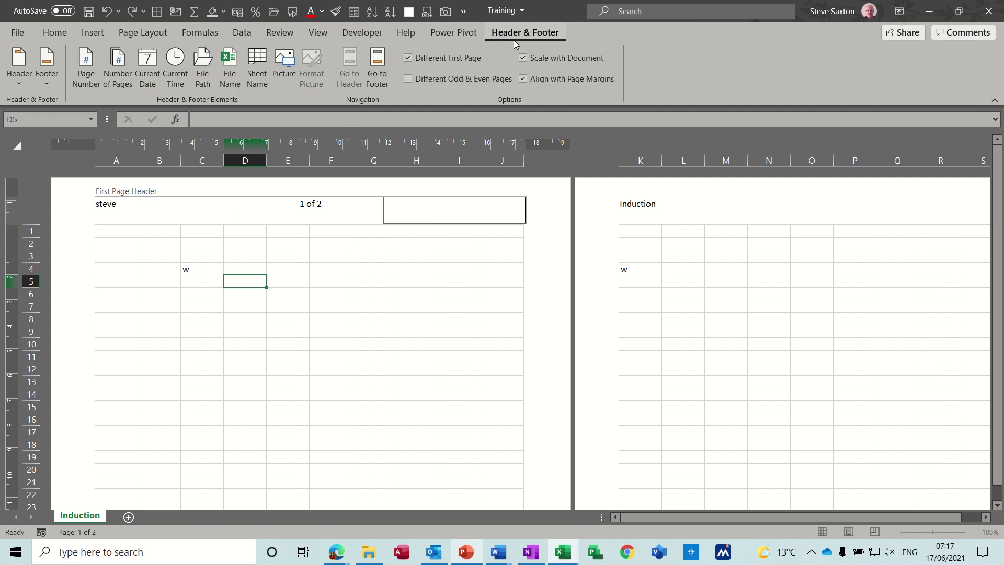
click(208, 68)
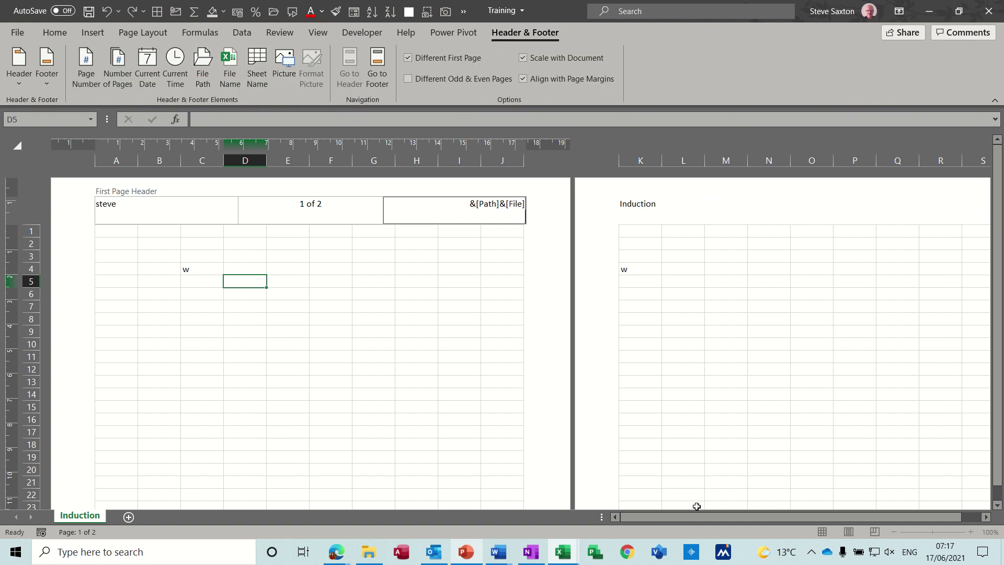
drag(690, 517, 784, 512)
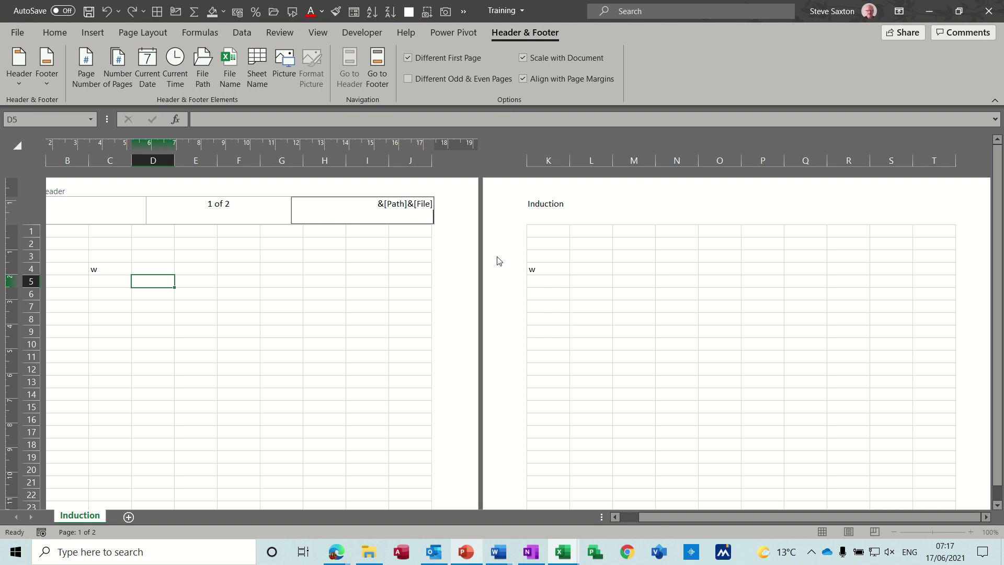
drag(701, 516, 646, 513)
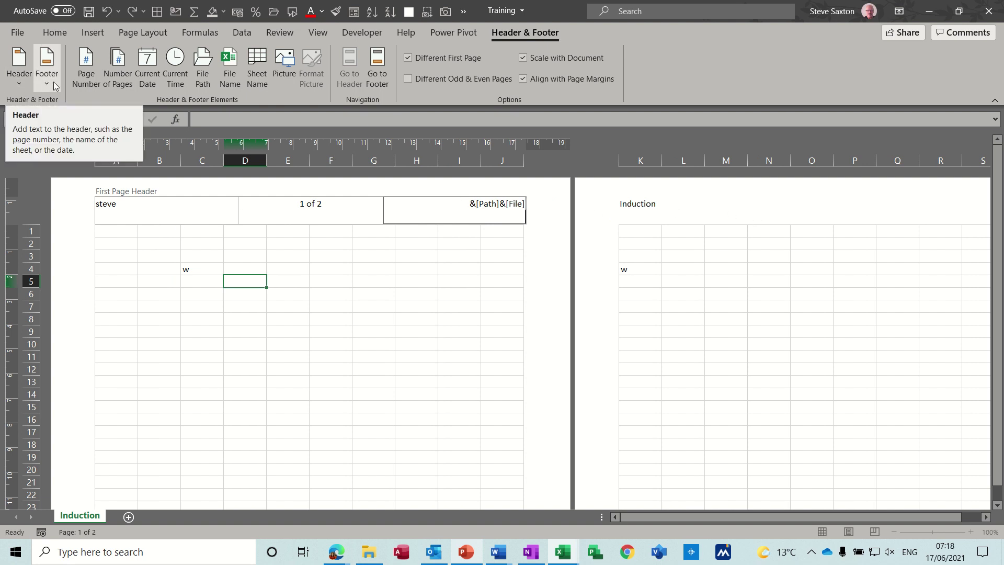
click(19, 84)
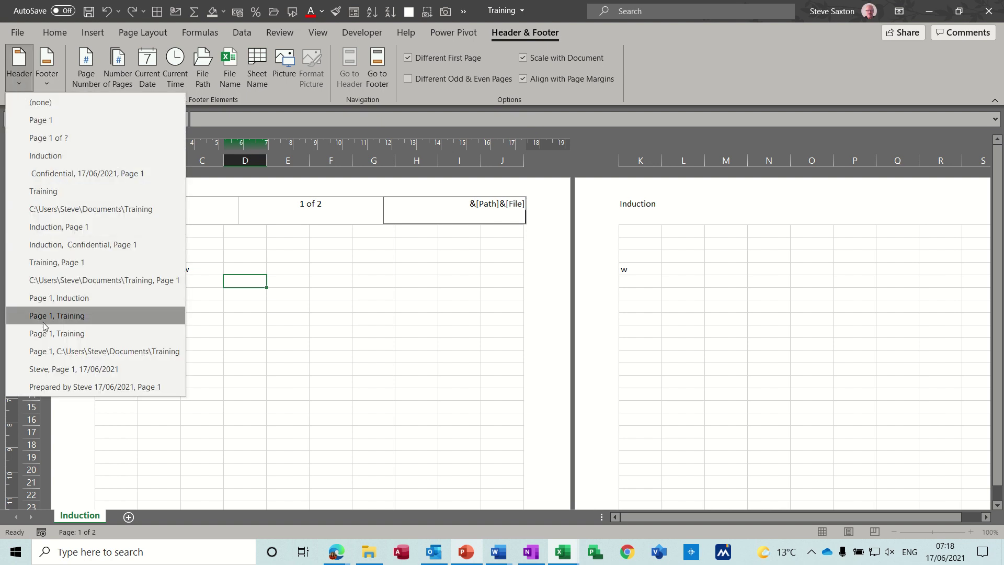
click(45, 80)
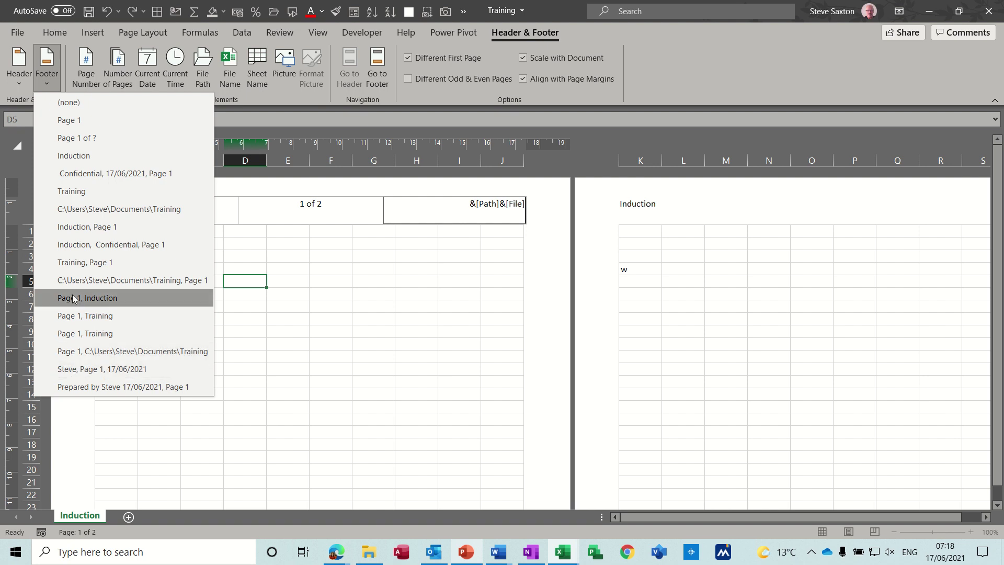
click(13, 87)
click(30, 81)
click(286, 100)
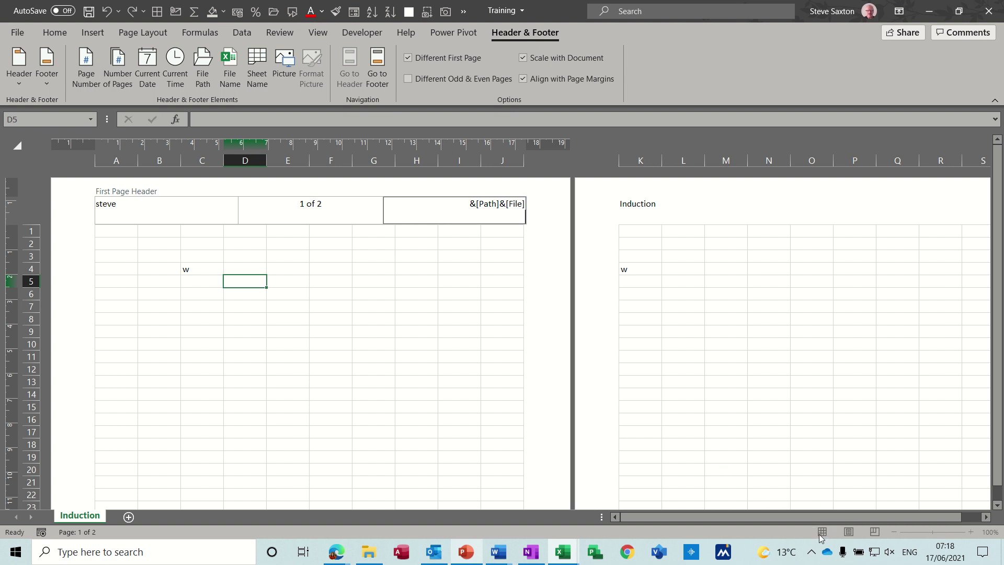
Leave header editing by selecting cell E2 and switch the sheet to Normal view
click(283, 245)
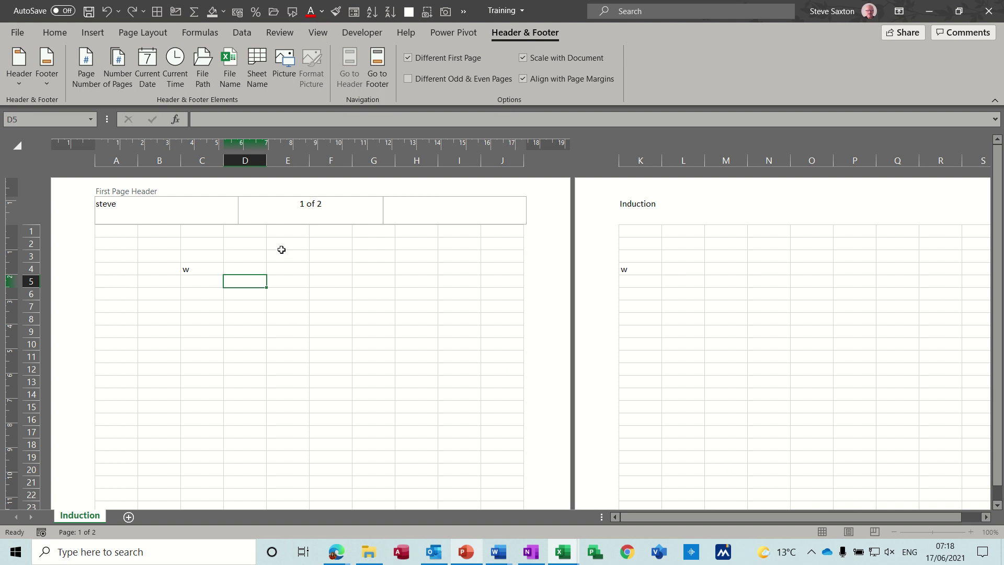
click(823, 531)
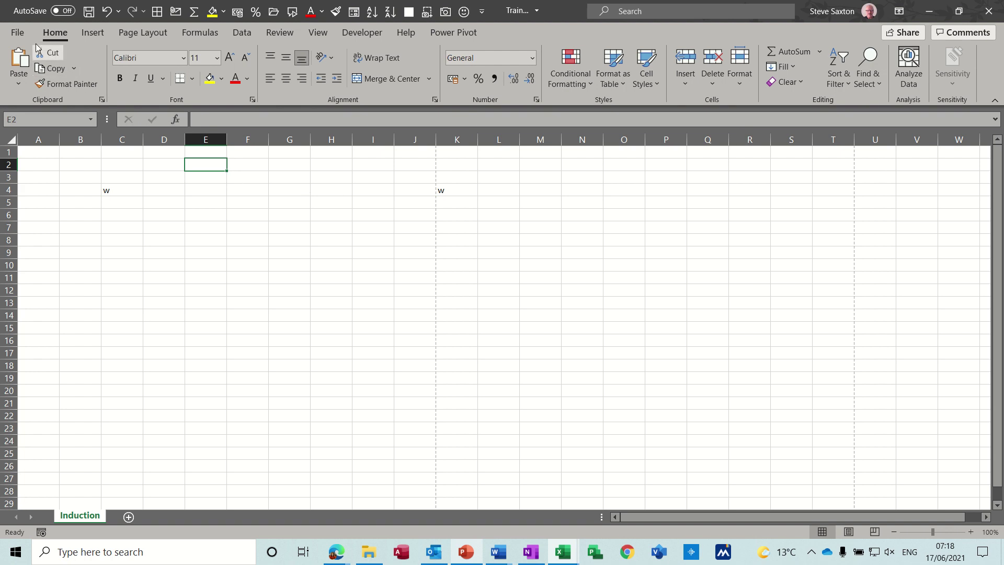
click(19, 33)
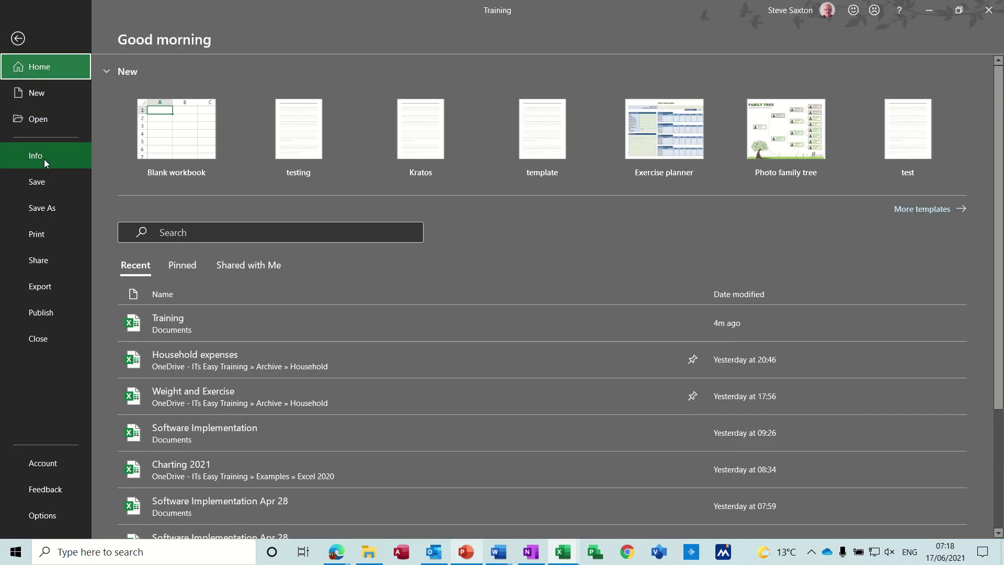
click(43, 233)
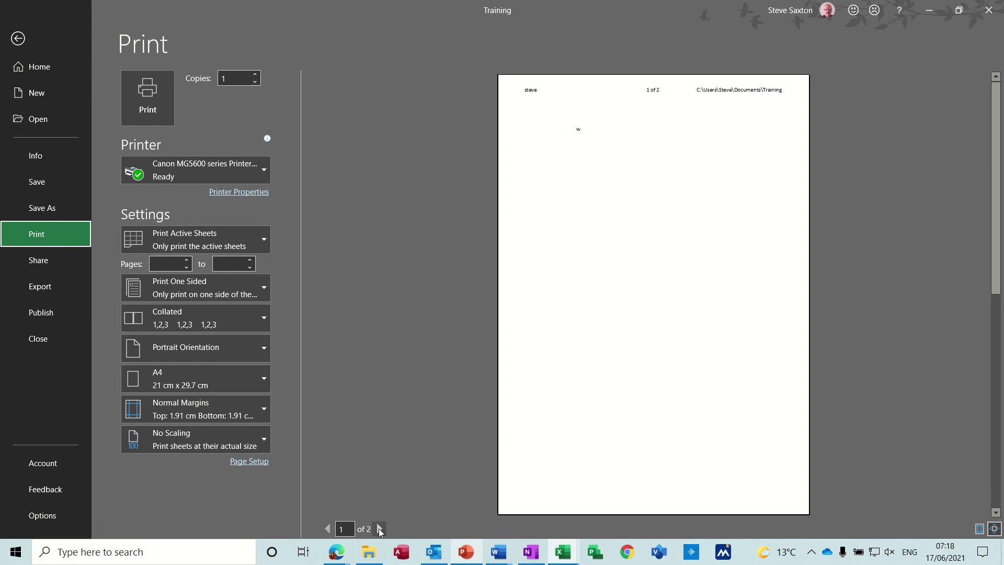
click(380, 529)
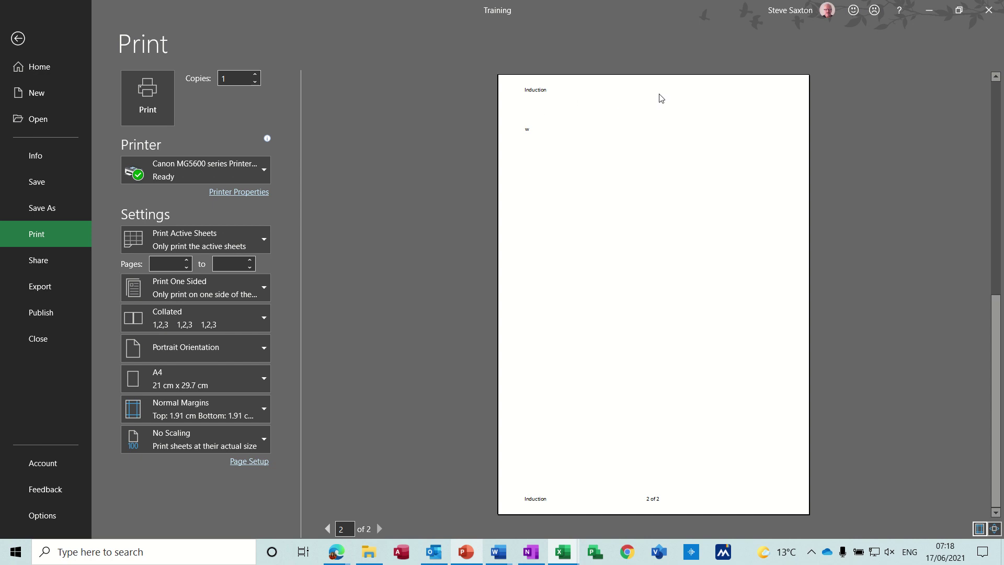
click(18, 38)
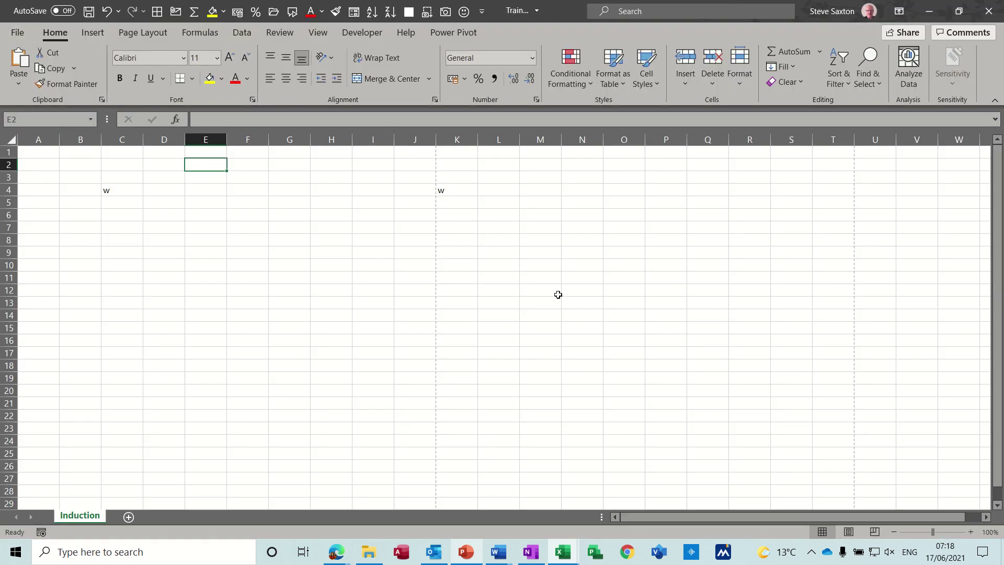
Switch to Page Layout view, show the Page Layout tab, and select cell C1
click(849, 532)
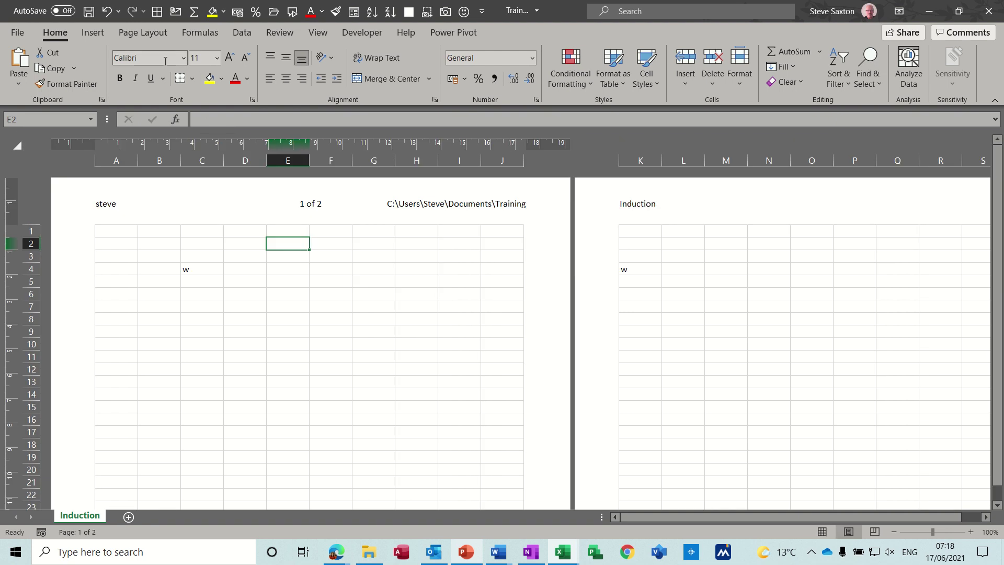
click(149, 37)
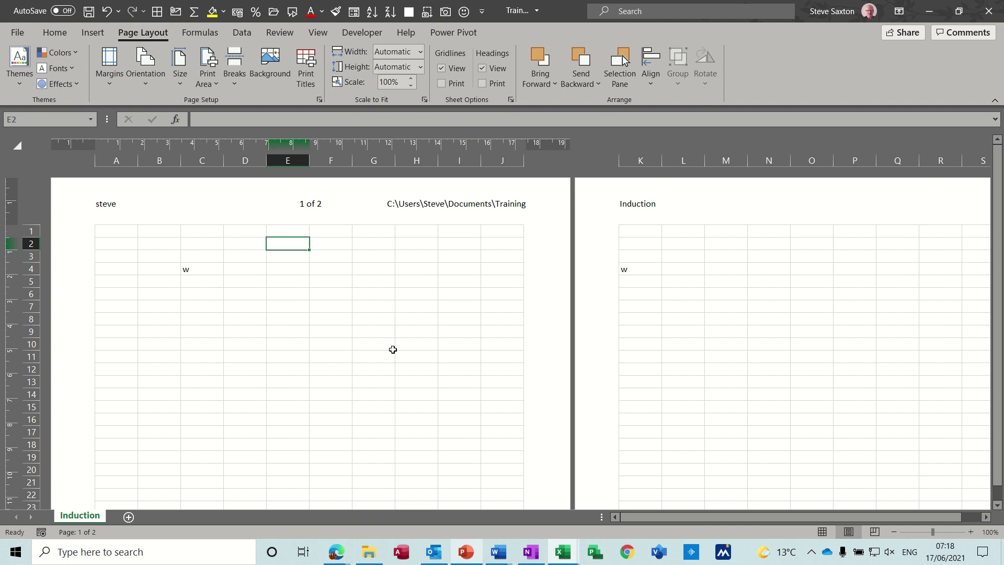
click(209, 232)
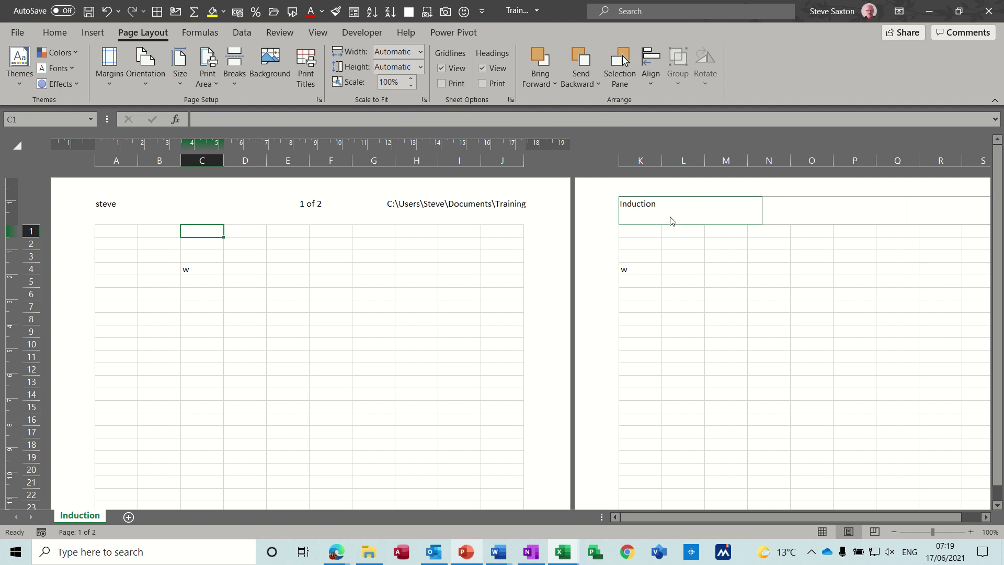
click(424, 216)
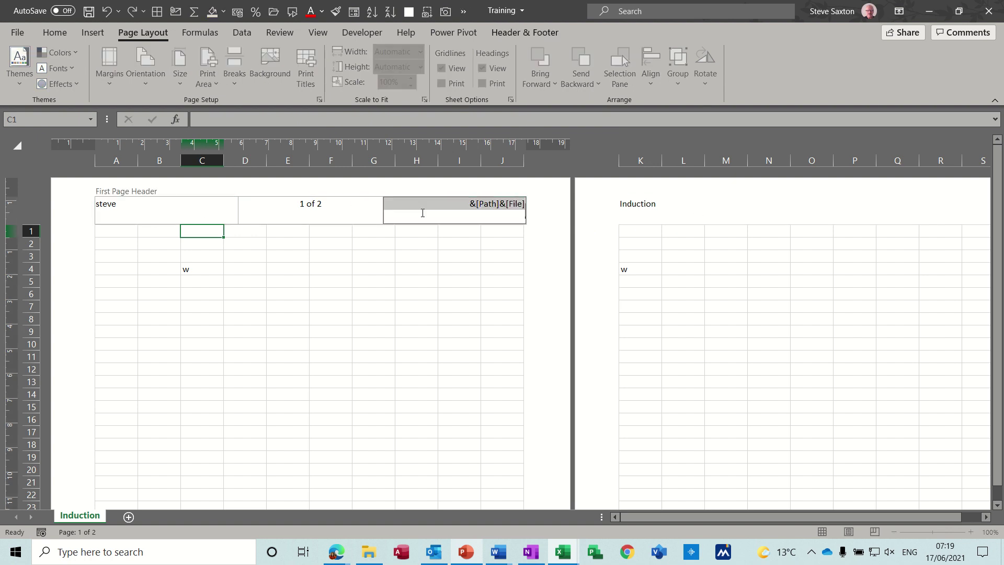
click(500, 33)
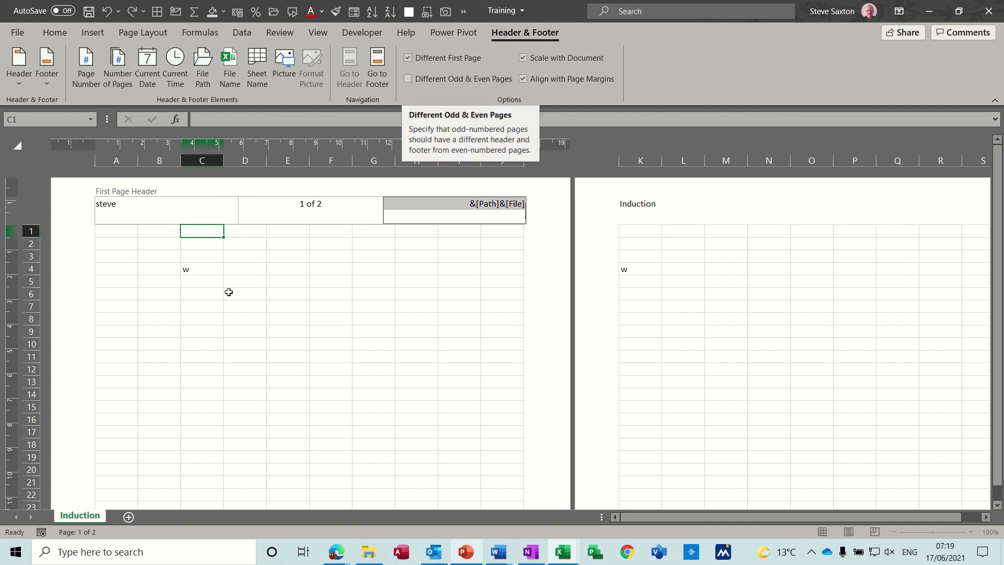
click(209, 245)
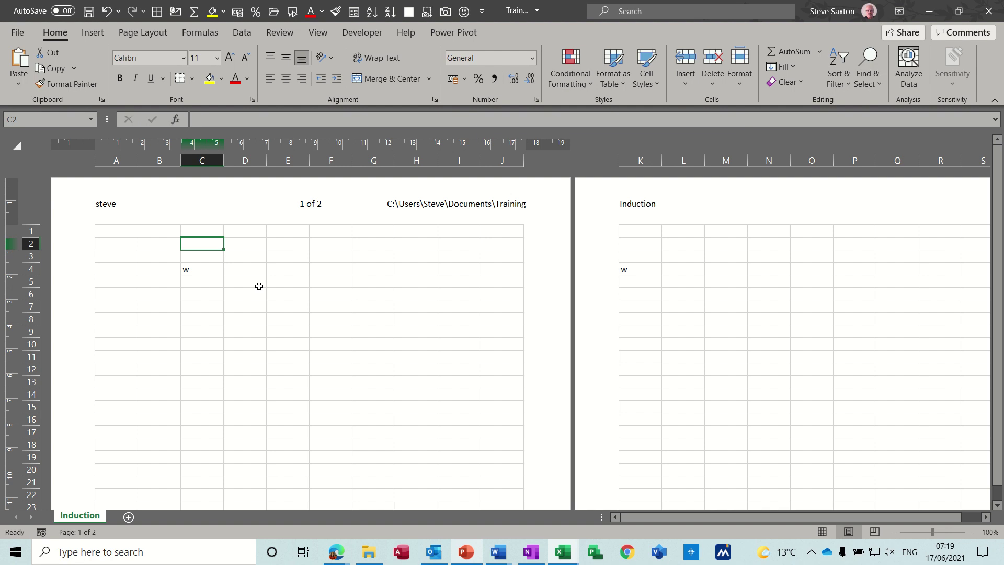